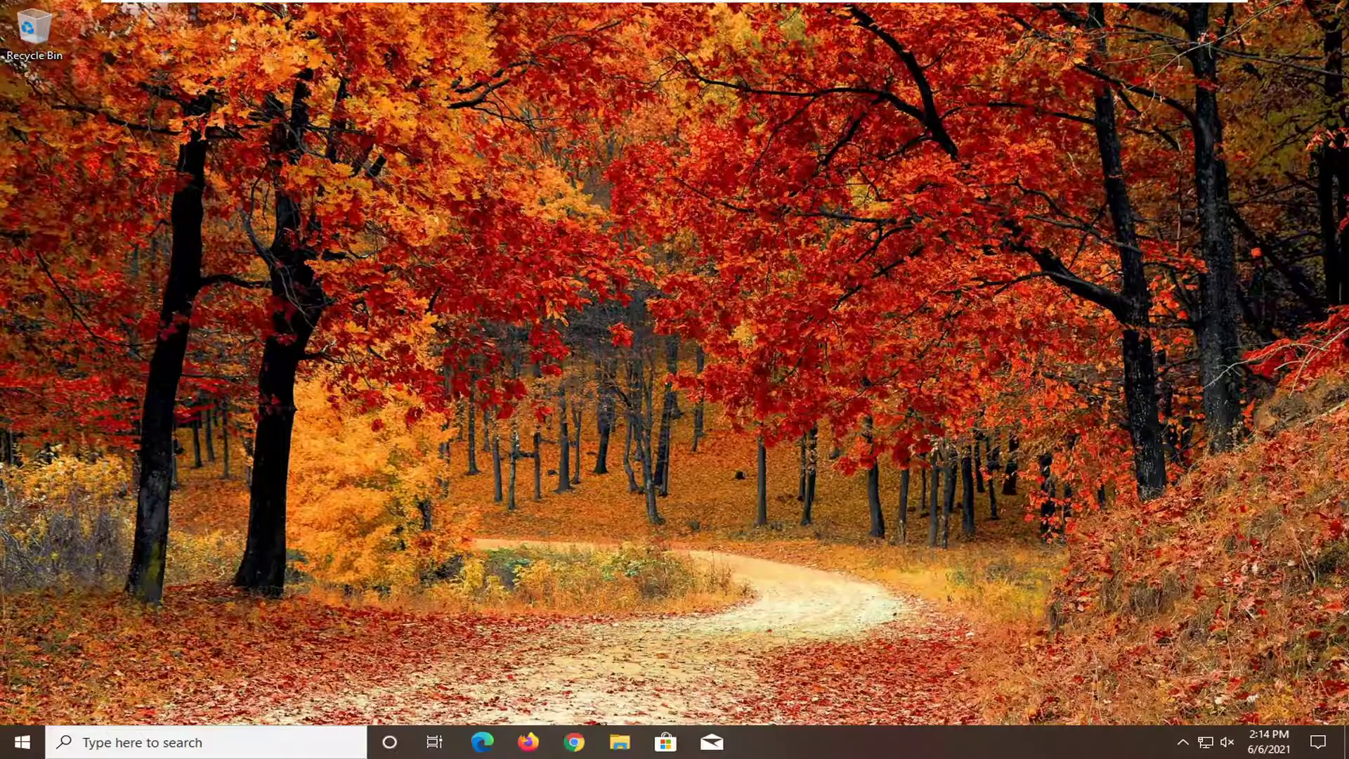
Launch Device Manager from a Start menu search for 'device manager'
{"action": "left_click", "coordinate": [21, 742]}
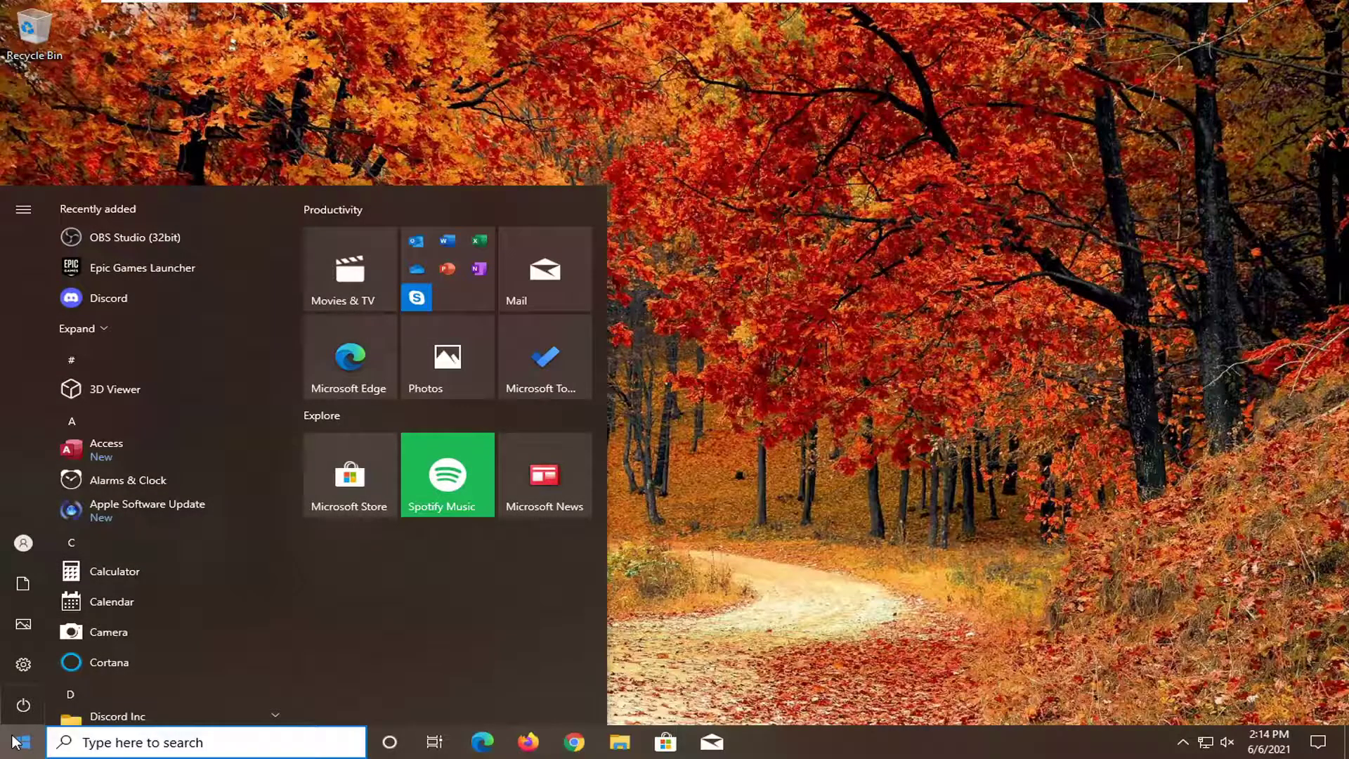
{"action": "type", "text": "device m"}
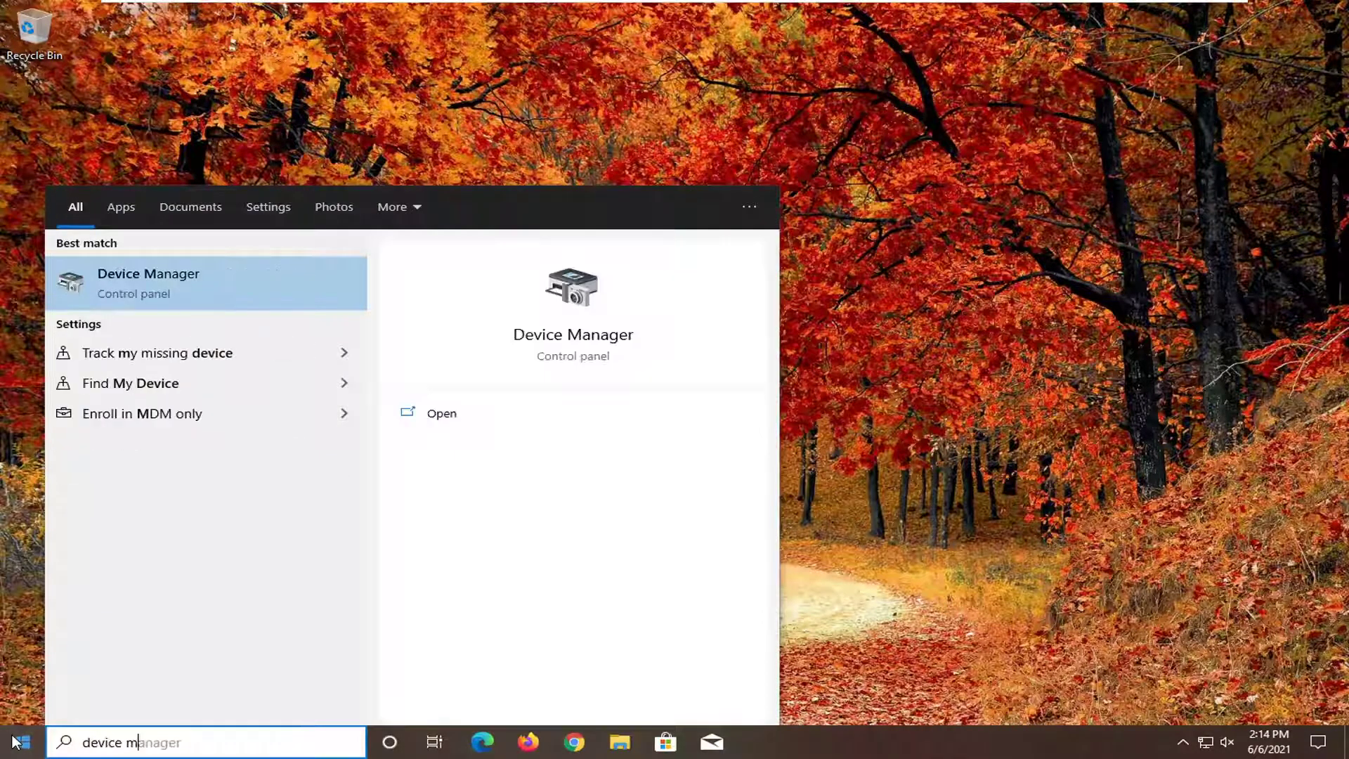
{"action": "type", "text": "anager"}
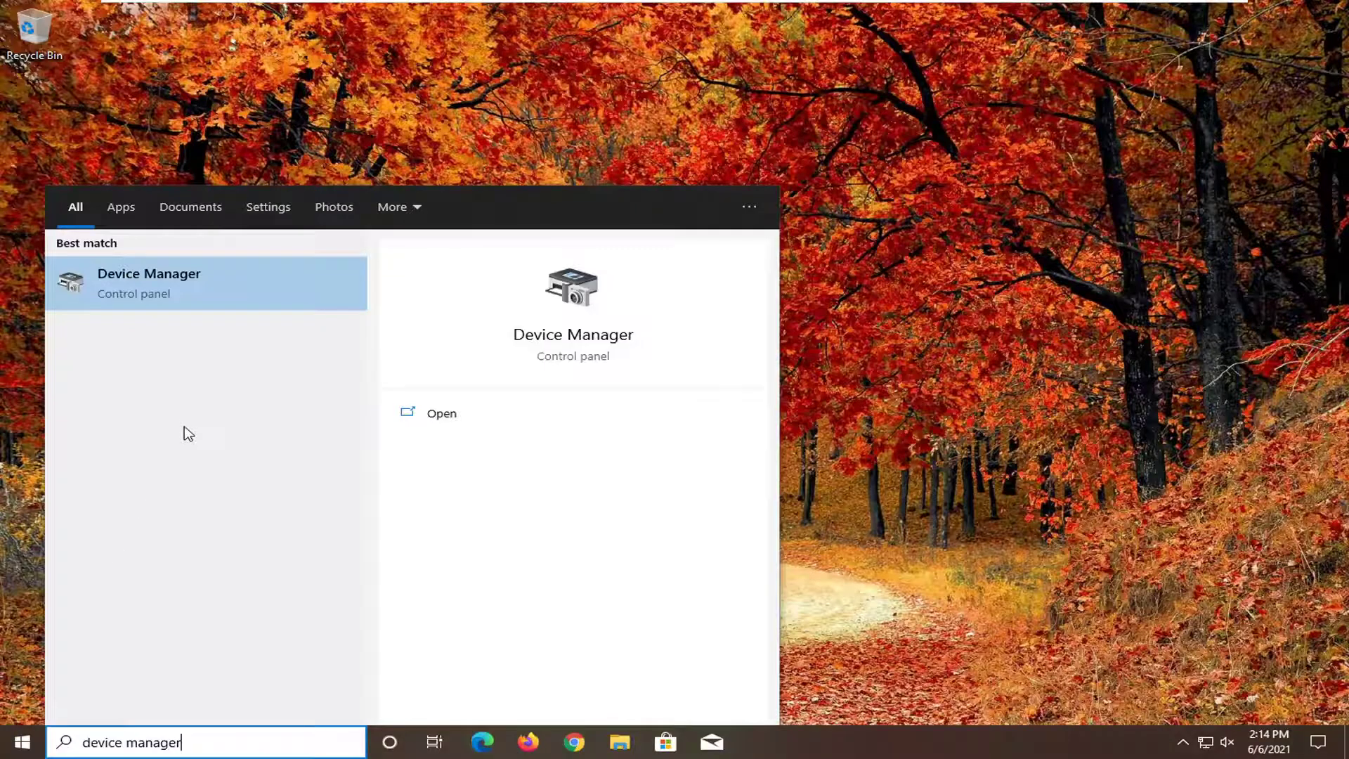
{"action": "left_click", "coordinate": [148, 305]}
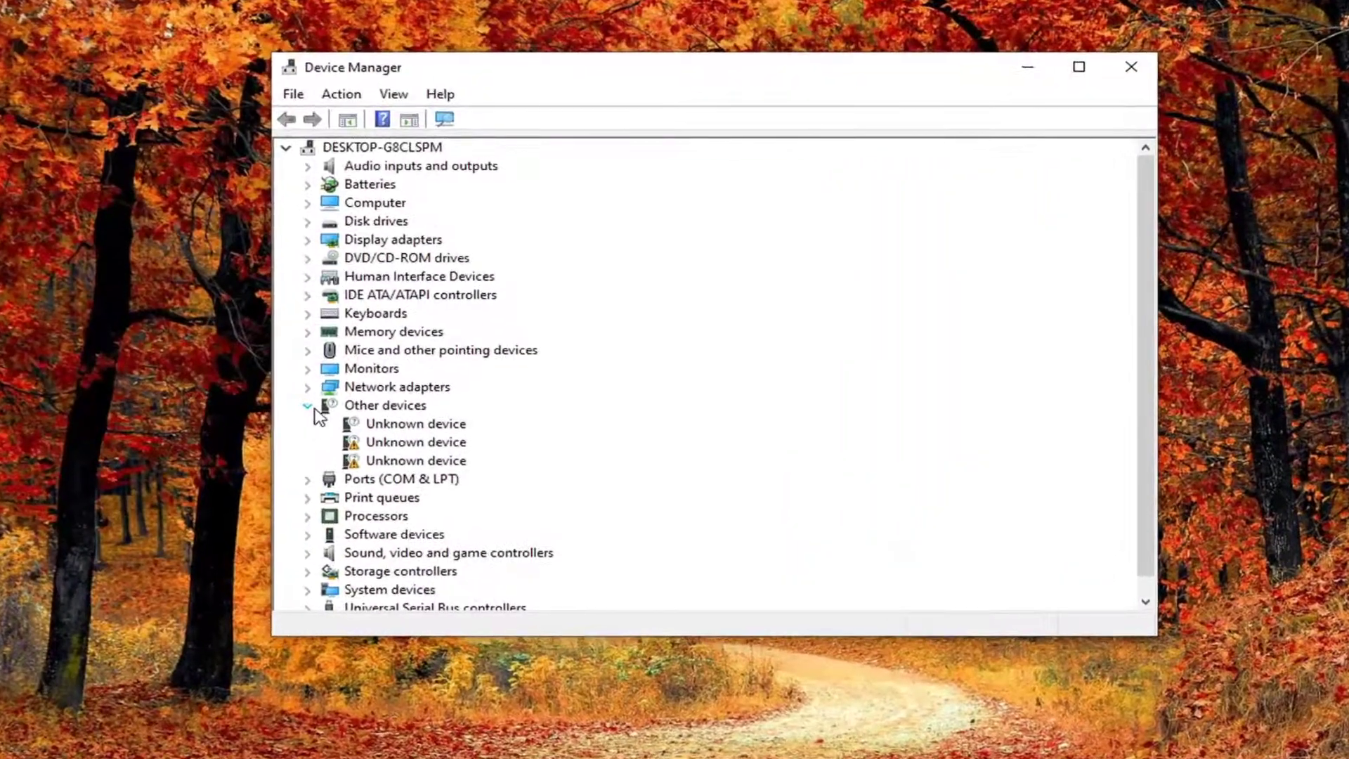
Collapse Other devices, expand Print queues, and show Microsoft XPS Document Writer's actions
{"action": "left_click", "coordinate": [315, 405]}
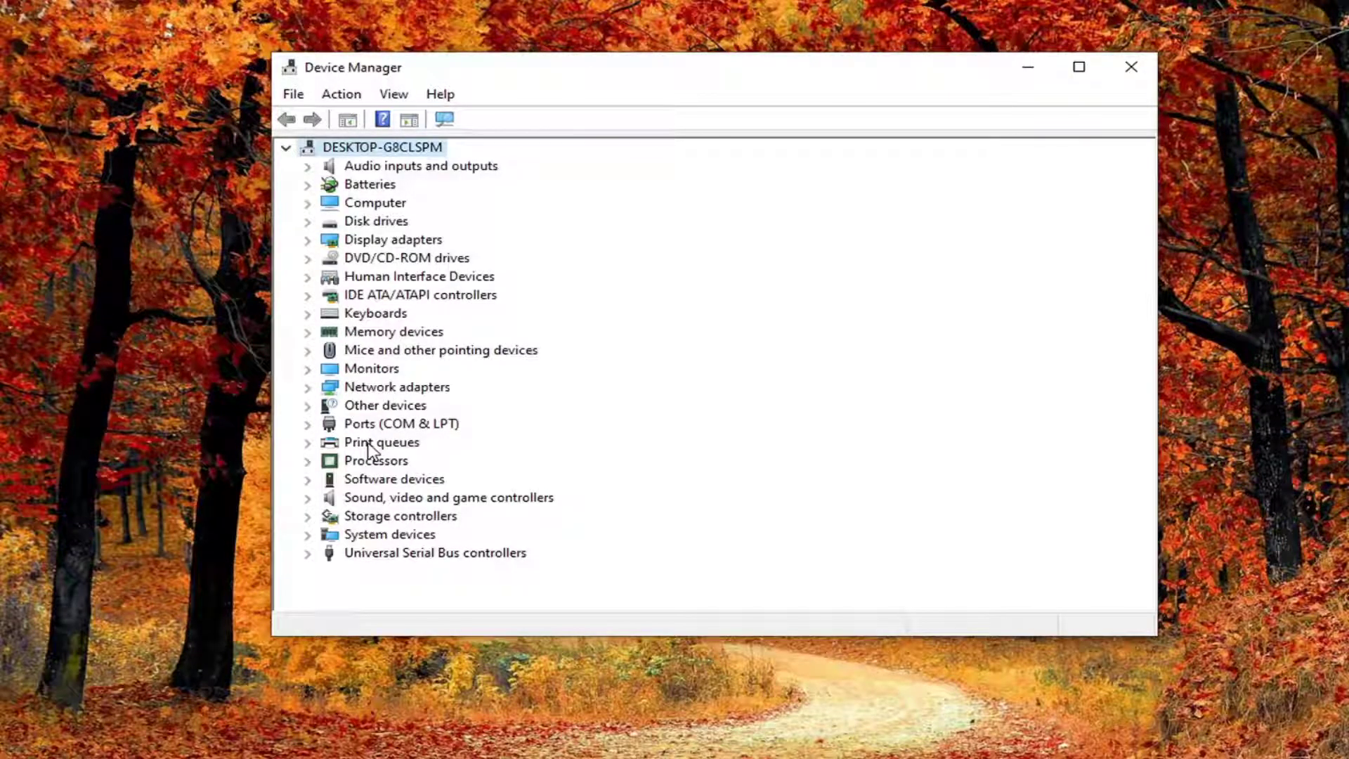
{"action": "left_click", "coordinate": [379, 449]}
{"action": "double_click", "coordinate": [380, 448]}
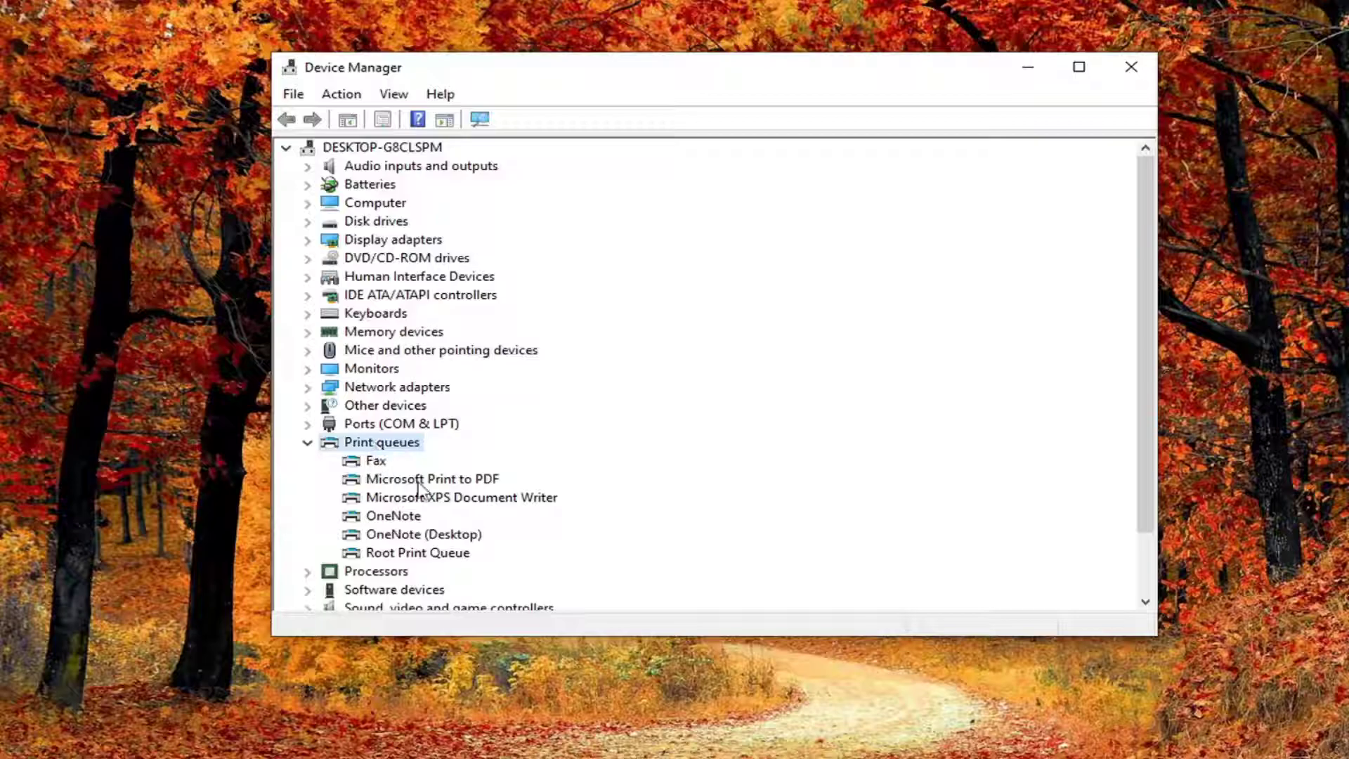
{"action": "right_click", "coordinate": [407, 502]}
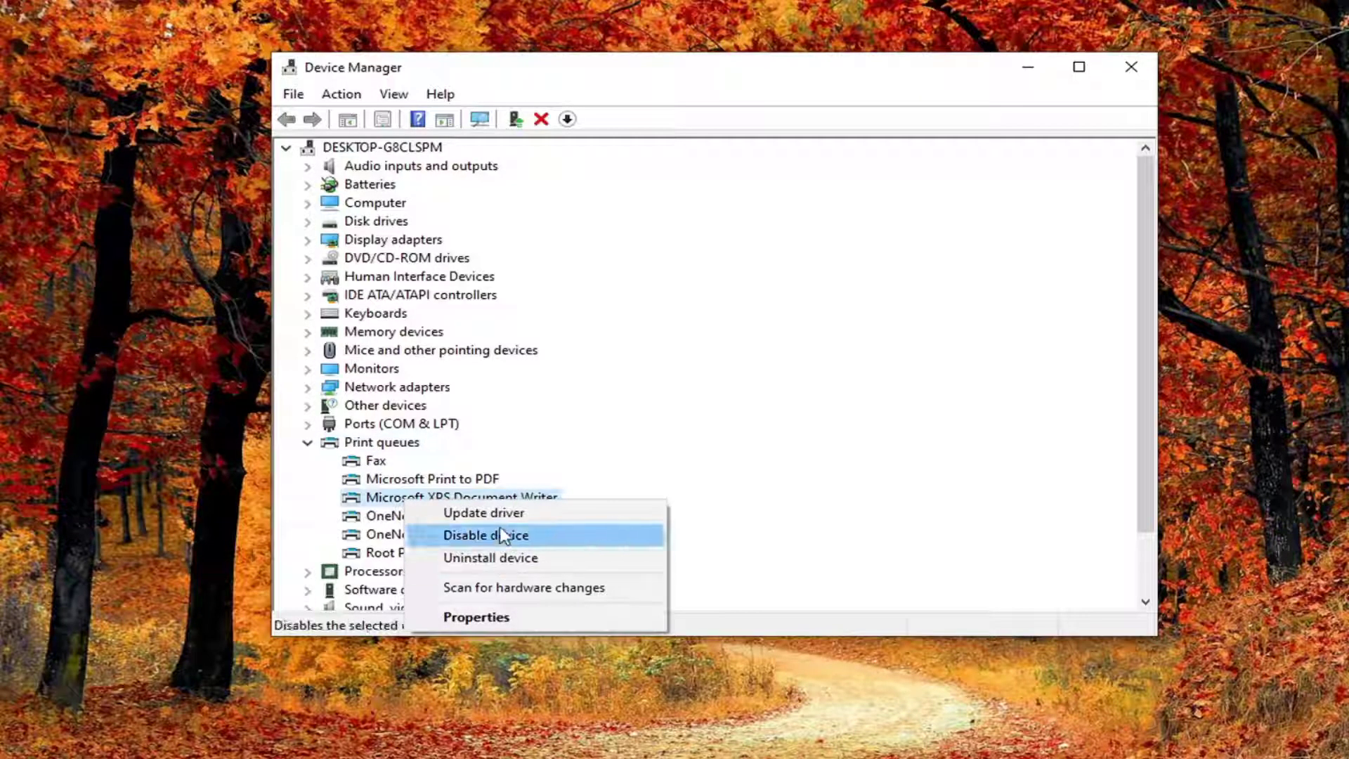
Uninstall Microsoft XPS Document Writer with confirmation, then close Device Manager
{"action": "left_click", "coordinate": [499, 556]}
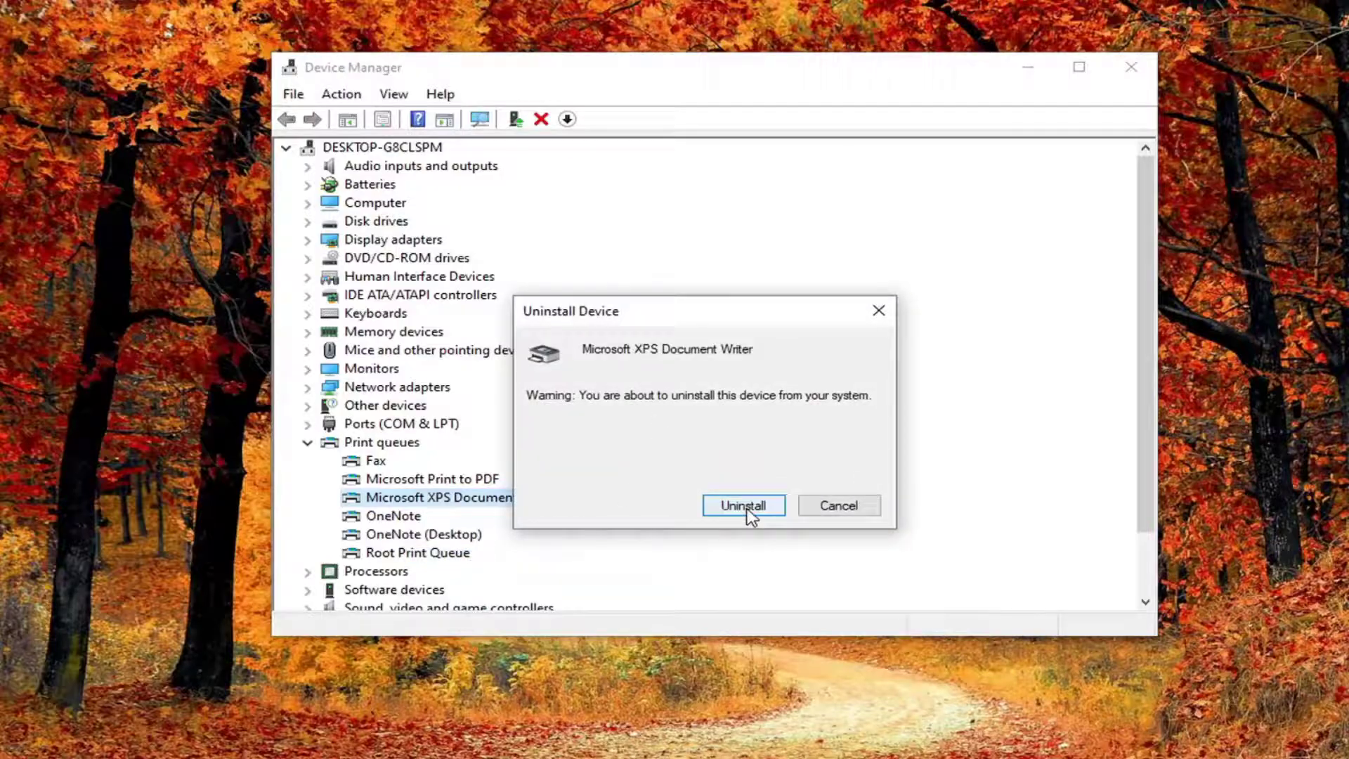
{"action": "left_click", "coordinate": [746, 516]}
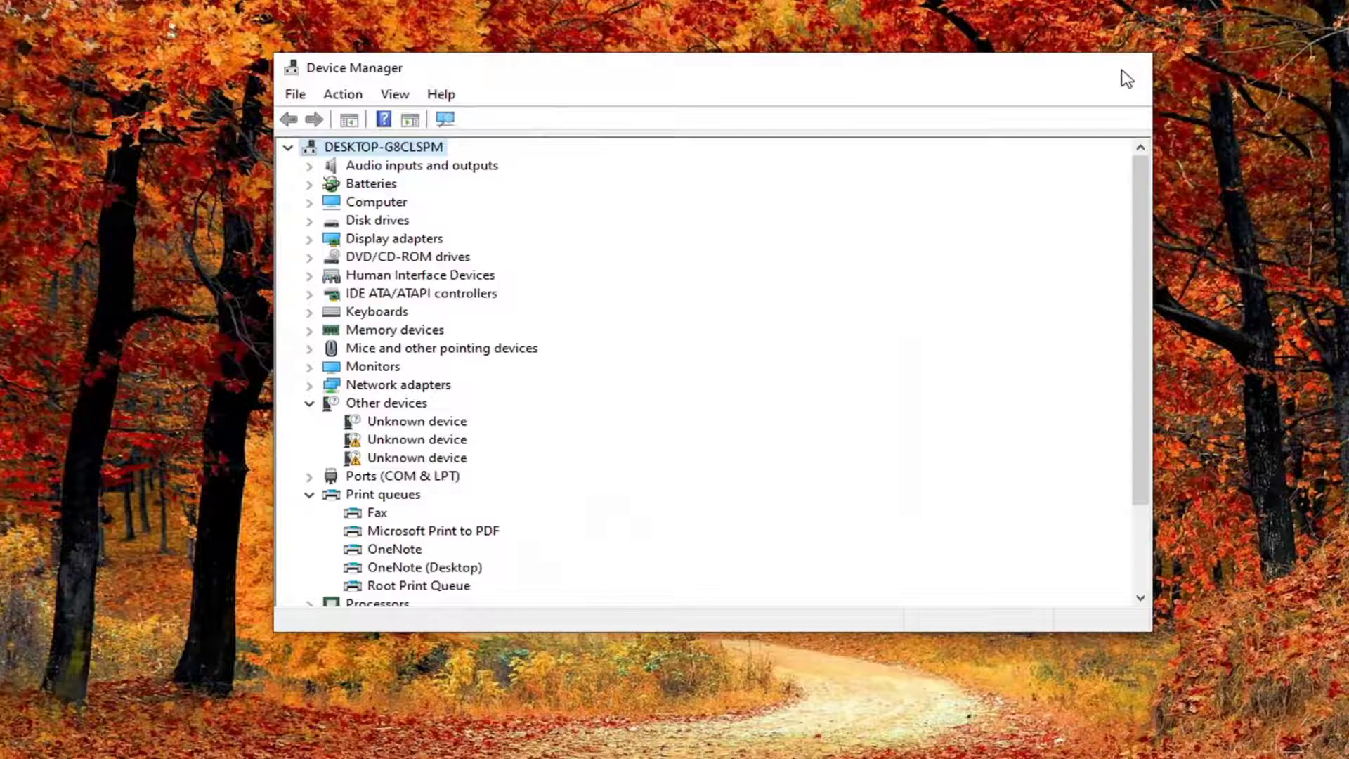
{"action": "left_click", "coordinate": [1130, 68]}
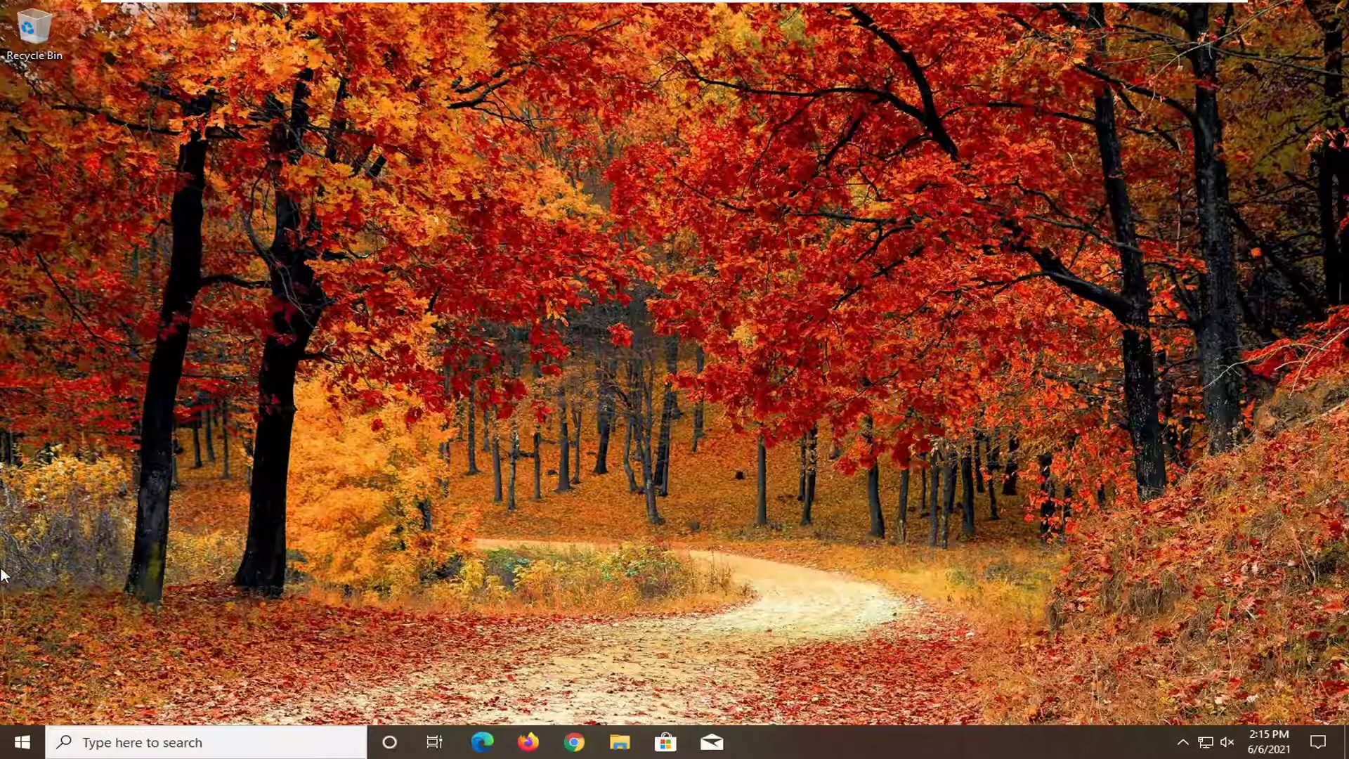
Open Printers & scanners settings from a Start menu search for 'printer'
{"action": "left_click", "coordinate": [19, 745]}
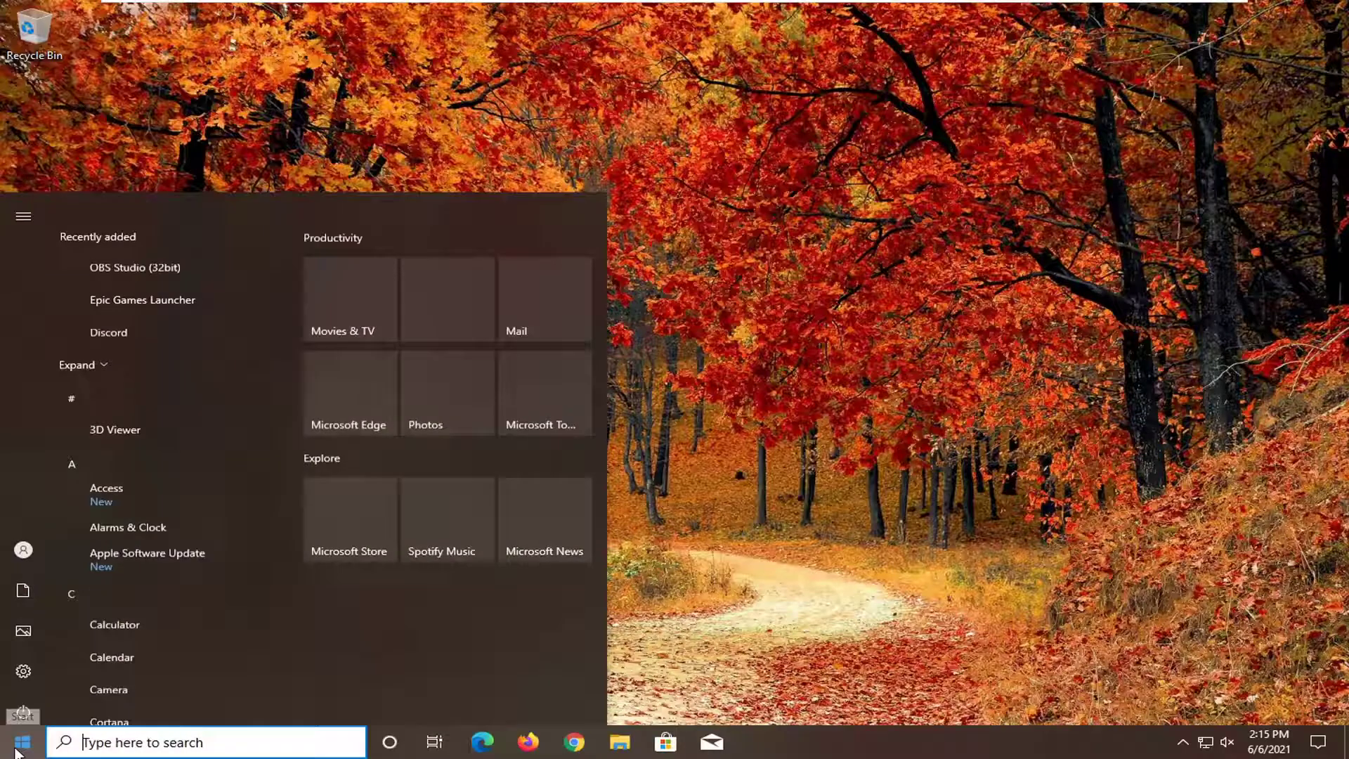
{"action": "type", "text": "printer"}
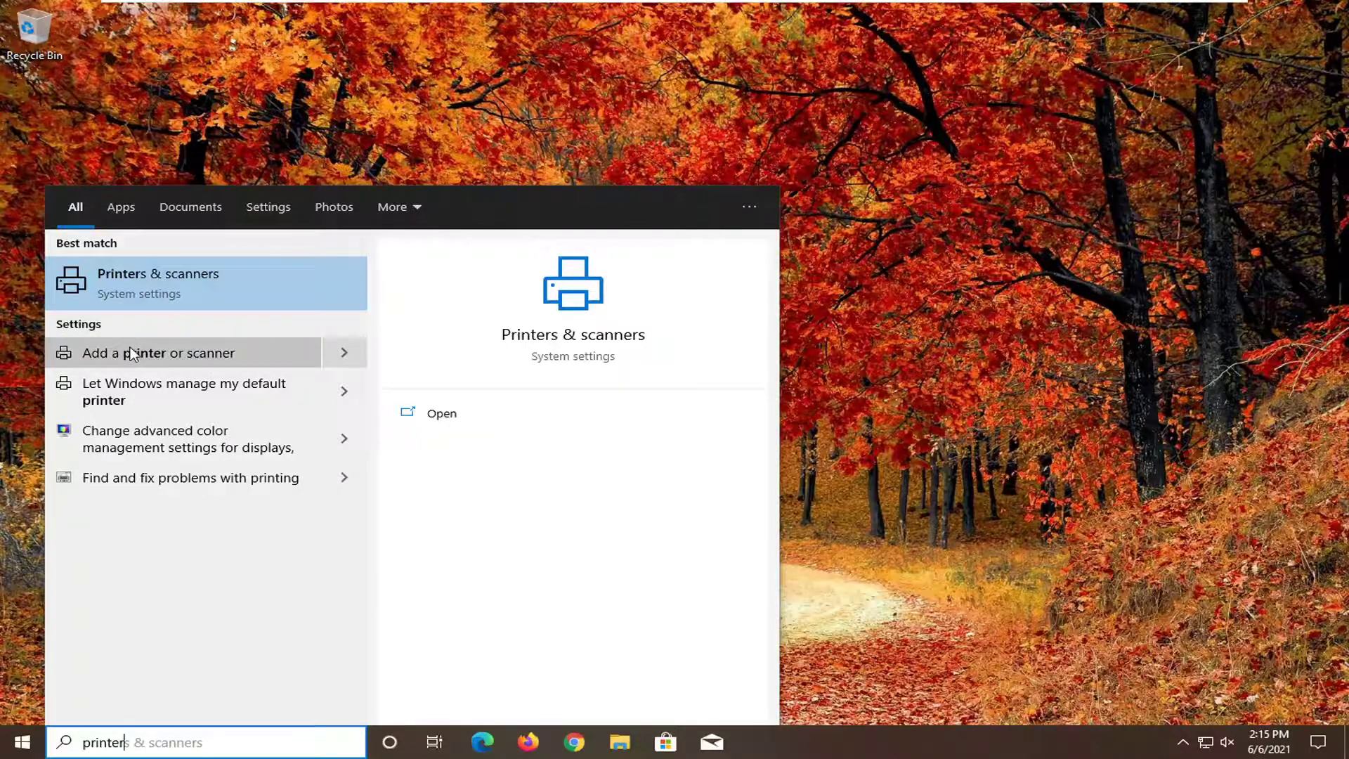
{"action": "left_click", "coordinate": [159, 359]}
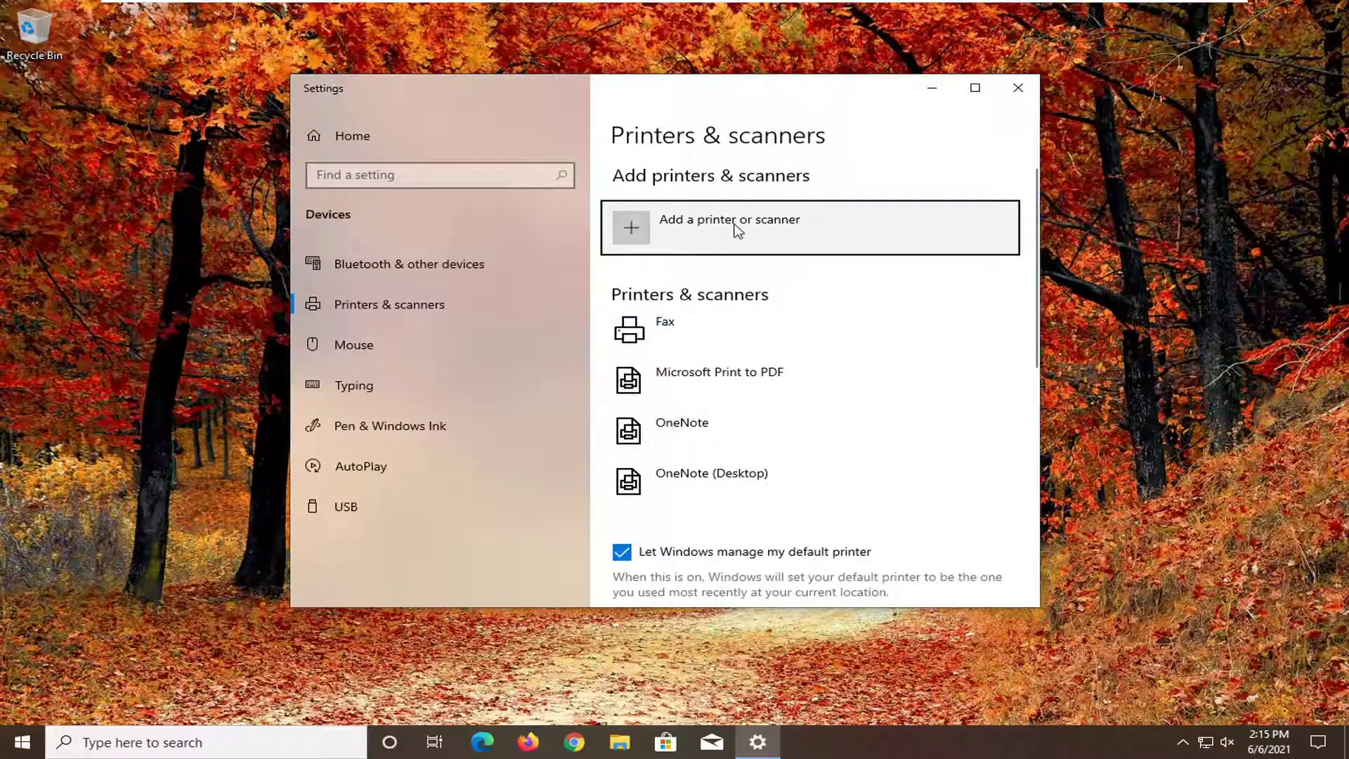
Start a printer search, then open Microsoft Print to PDF's management page
{"action": "left_click", "coordinate": [725, 242]}
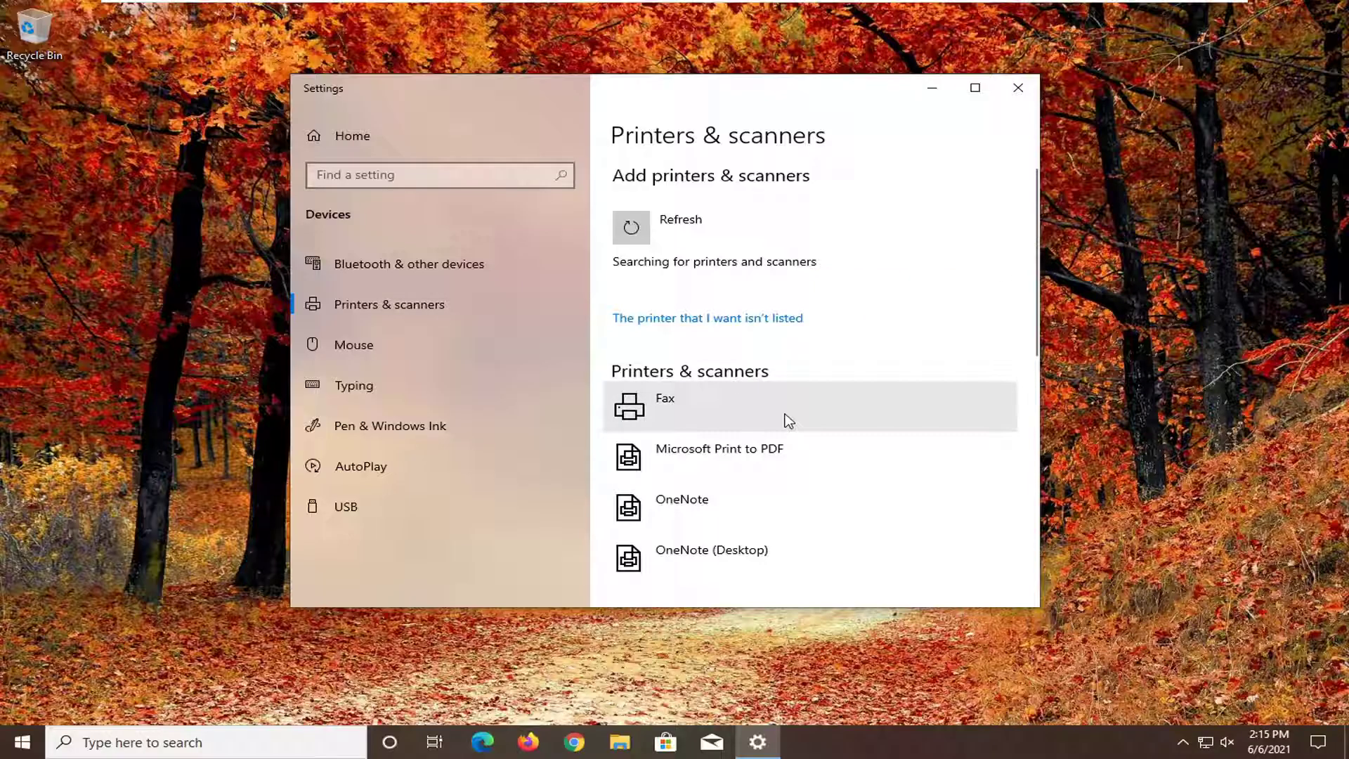
{"action": "scroll", "coordinate": [746, 421], "scroll_direction": "down", "scroll_amount": 1}
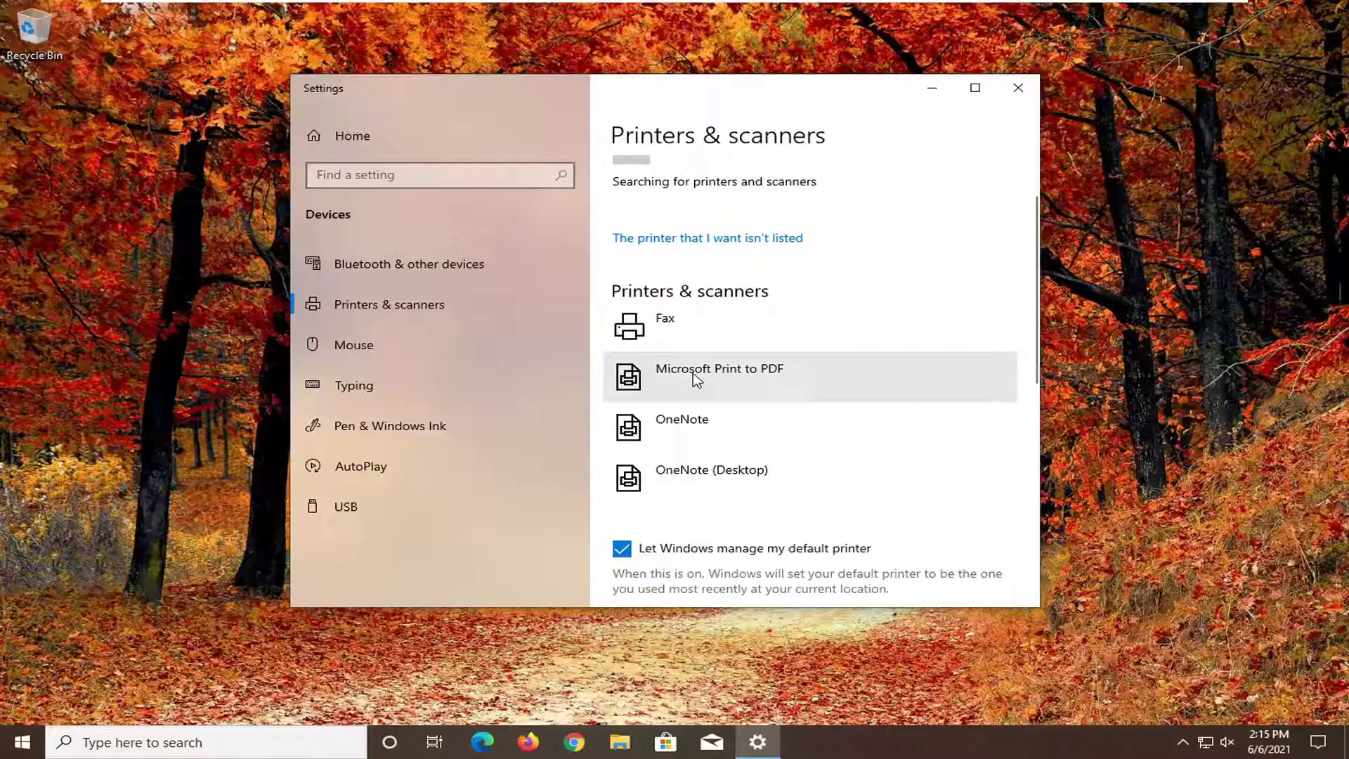
{"action": "left_click", "coordinate": [696, 380]}
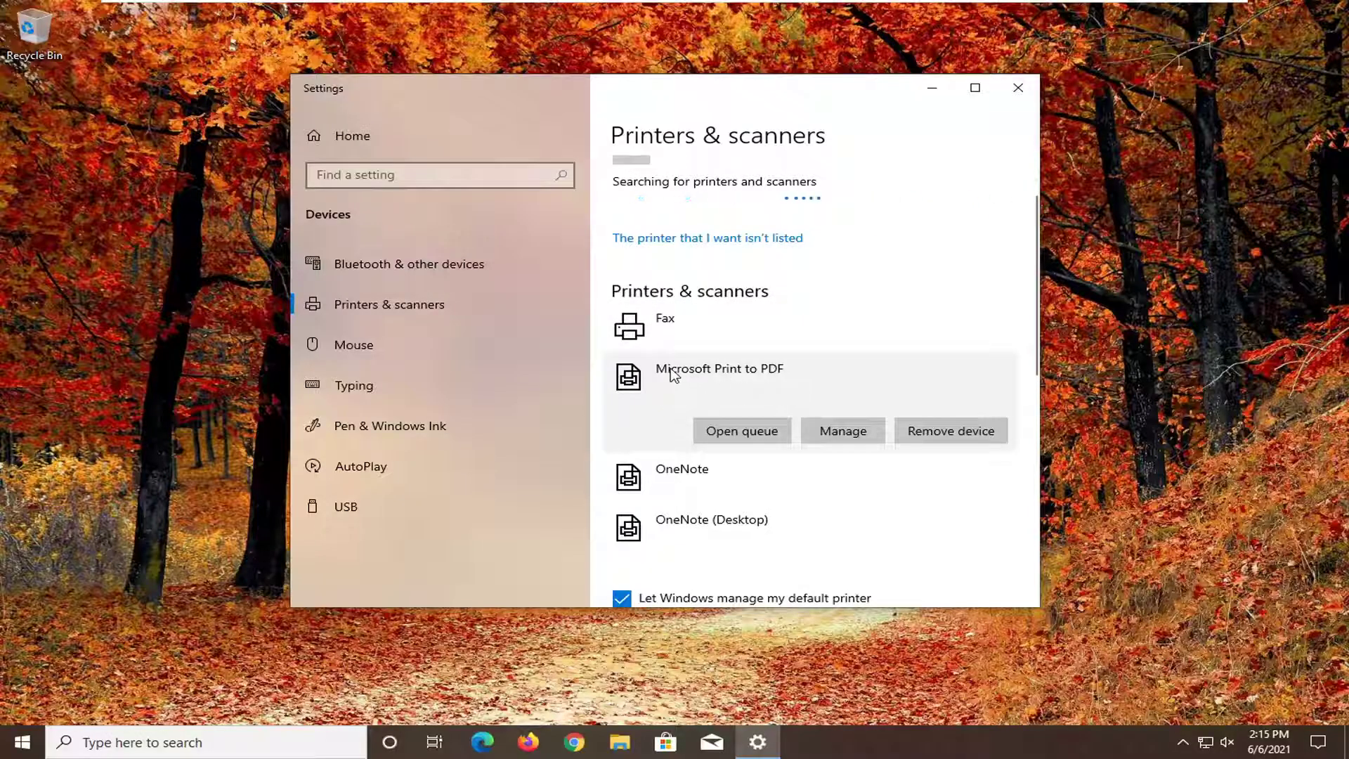
{"action": "left_click", "coordinate": [854, 432]}
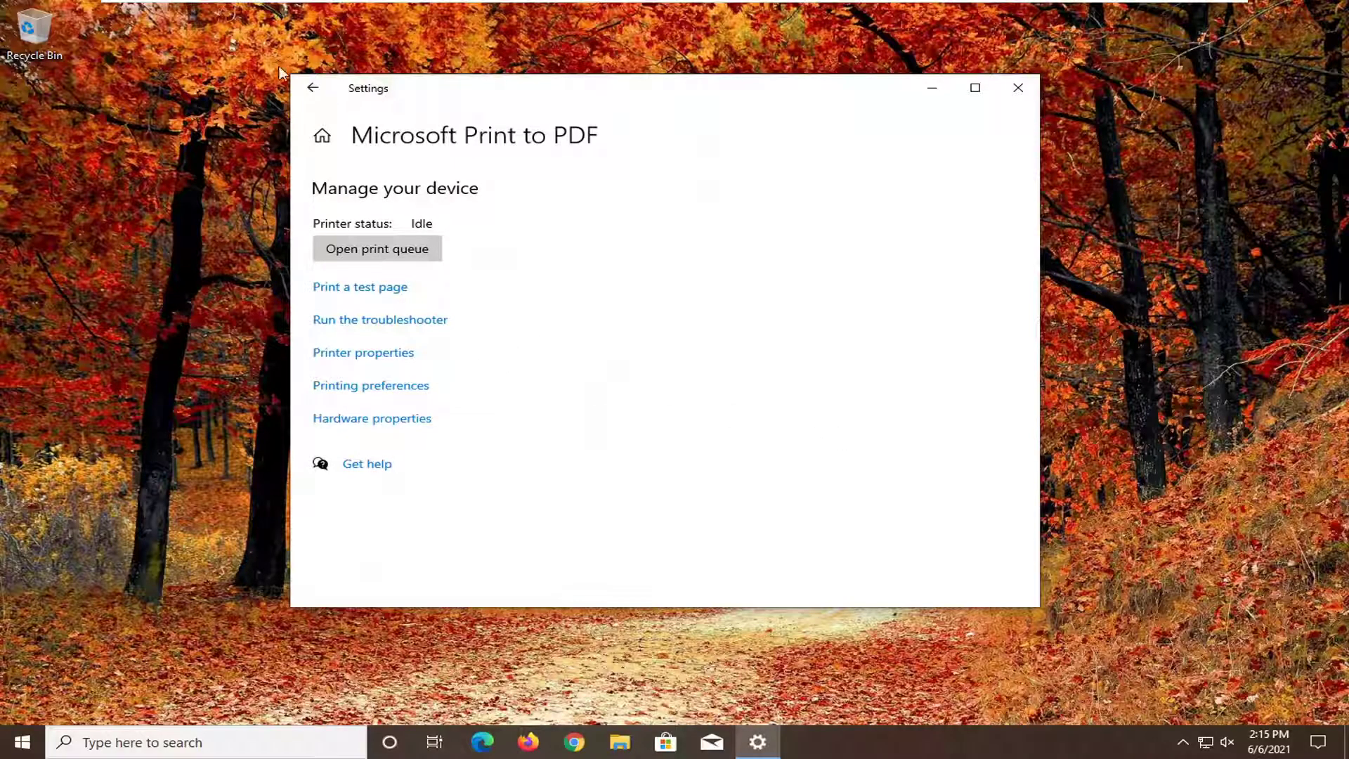
Turn off 'Let Windows manage my default printer', make OneNote default, and close Settings
{"action": "left_click", "coordinate": [312, 87]}
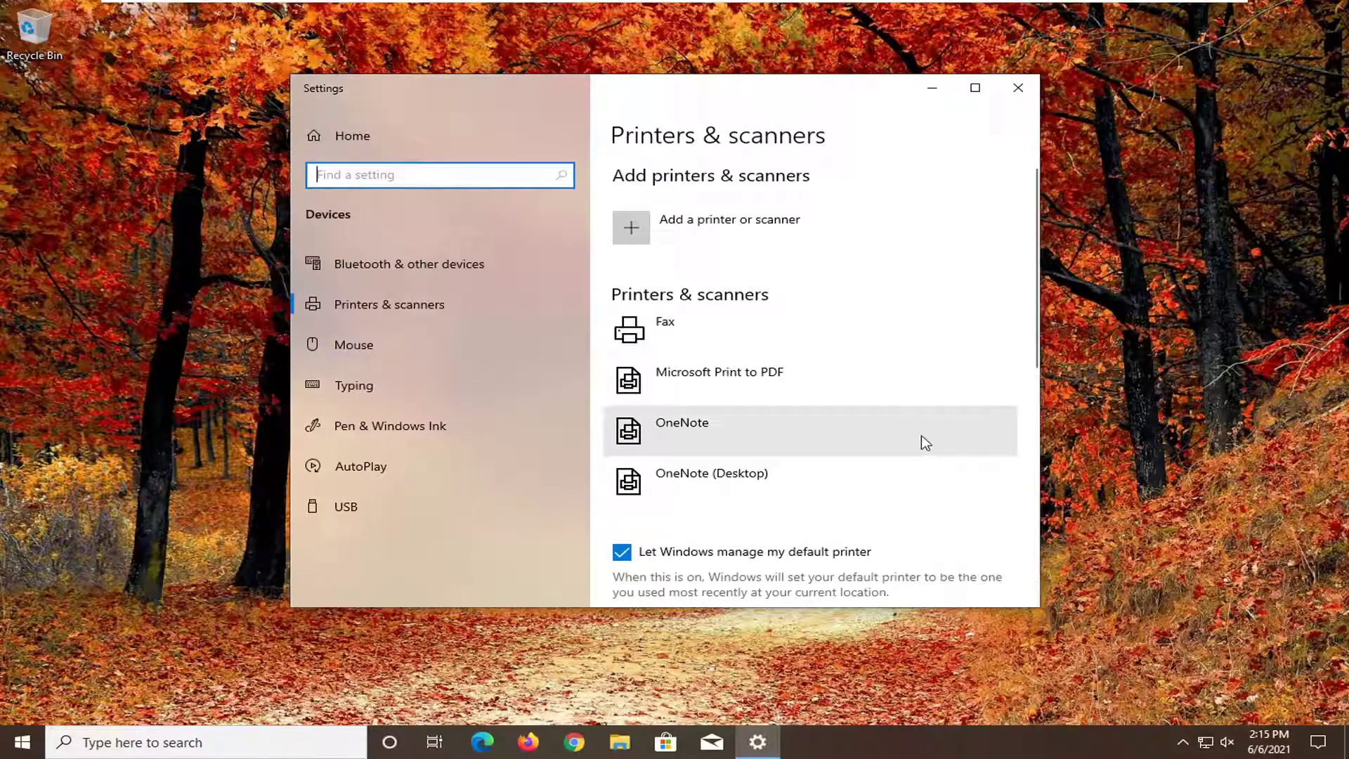
{"action": "scroll", "coordinate": [801, 482], "scroll_direction": "down", "scroll_amount": 2}
{"action": "left_click", "coordinate": [623, 473]}
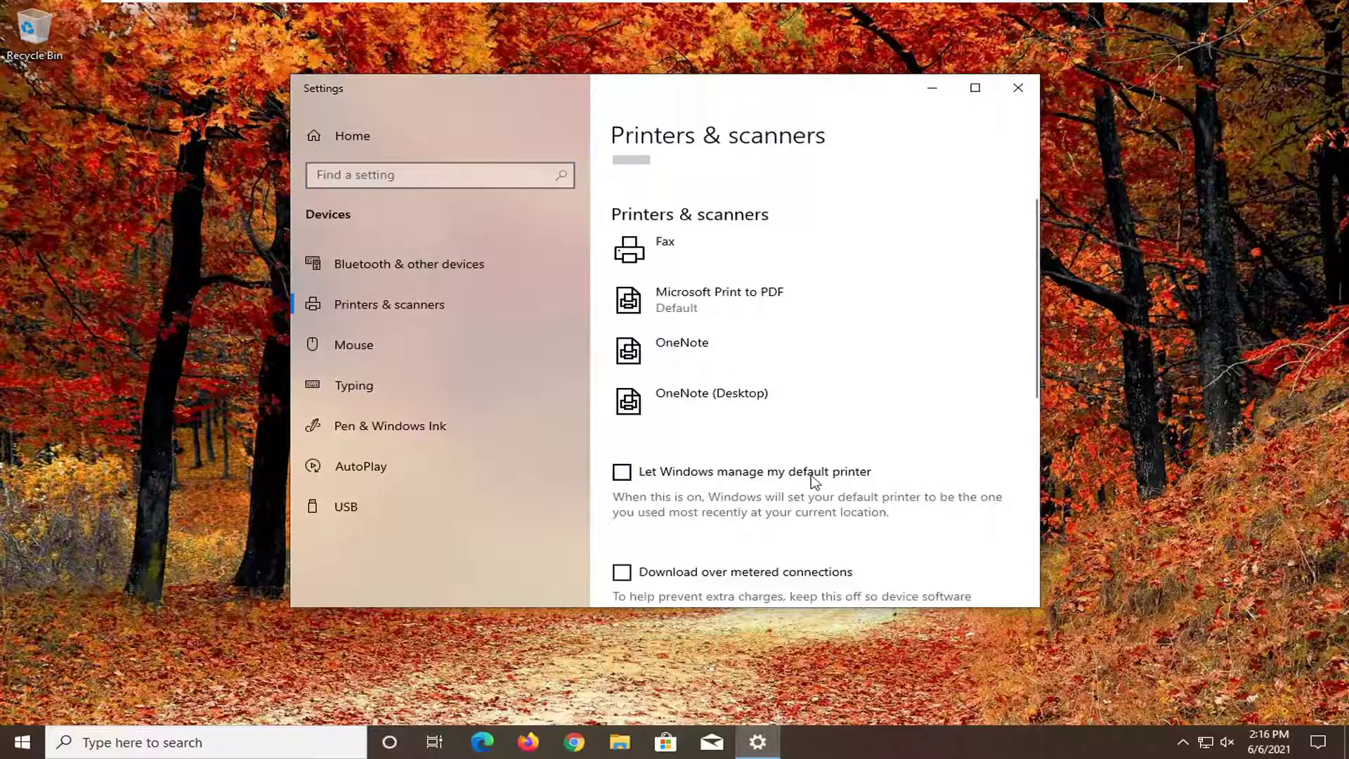
{"action": "left_click", "coordinate": [684, 364]}
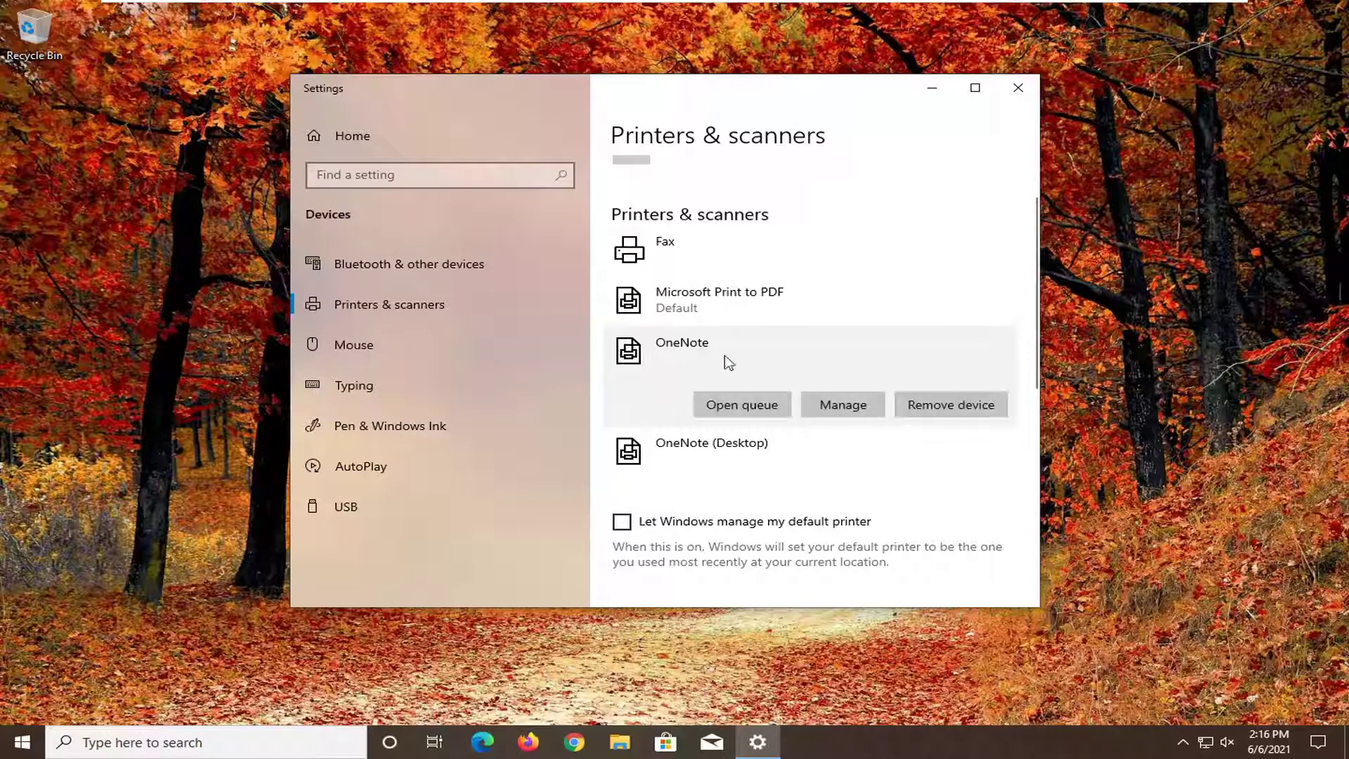
{"action": "left_click", "coordinate": [867, 409]}
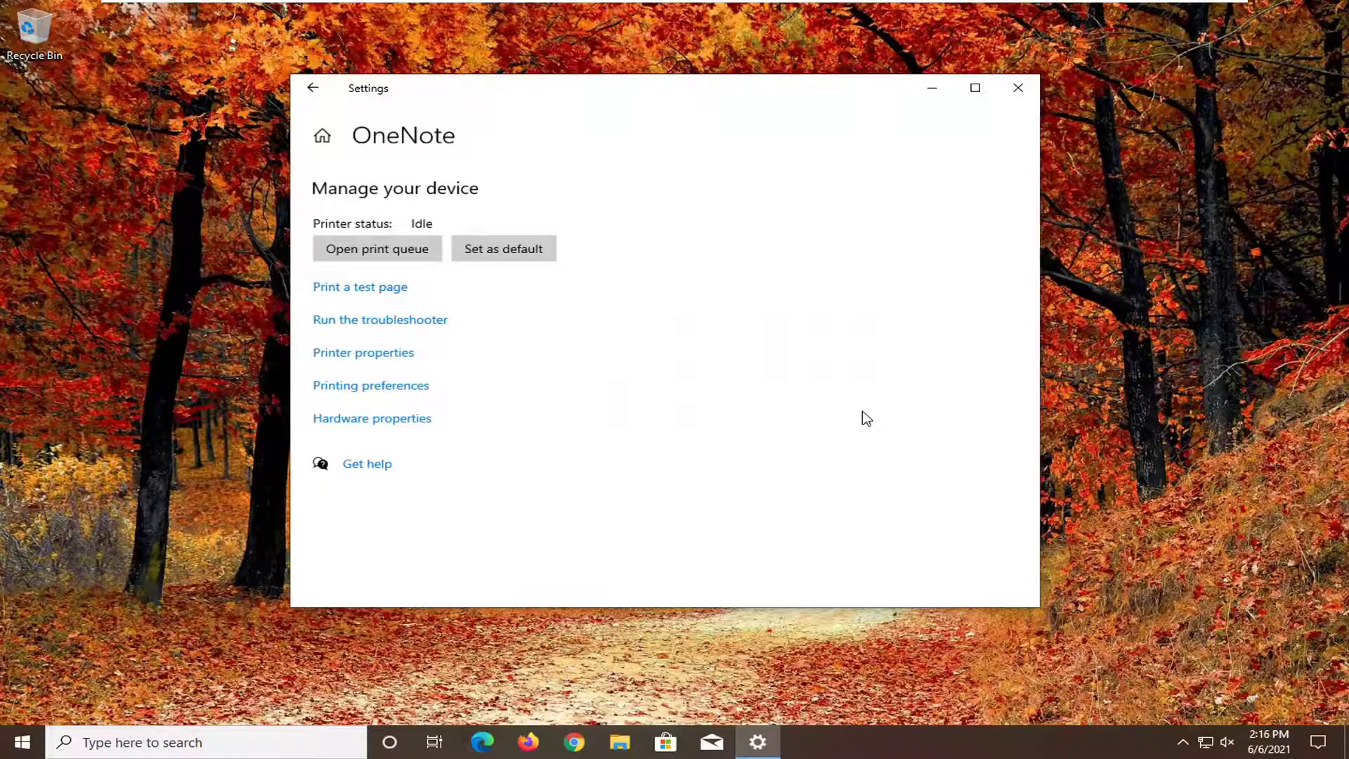
{"action": "left_click", "coordinate": [518, 250]}
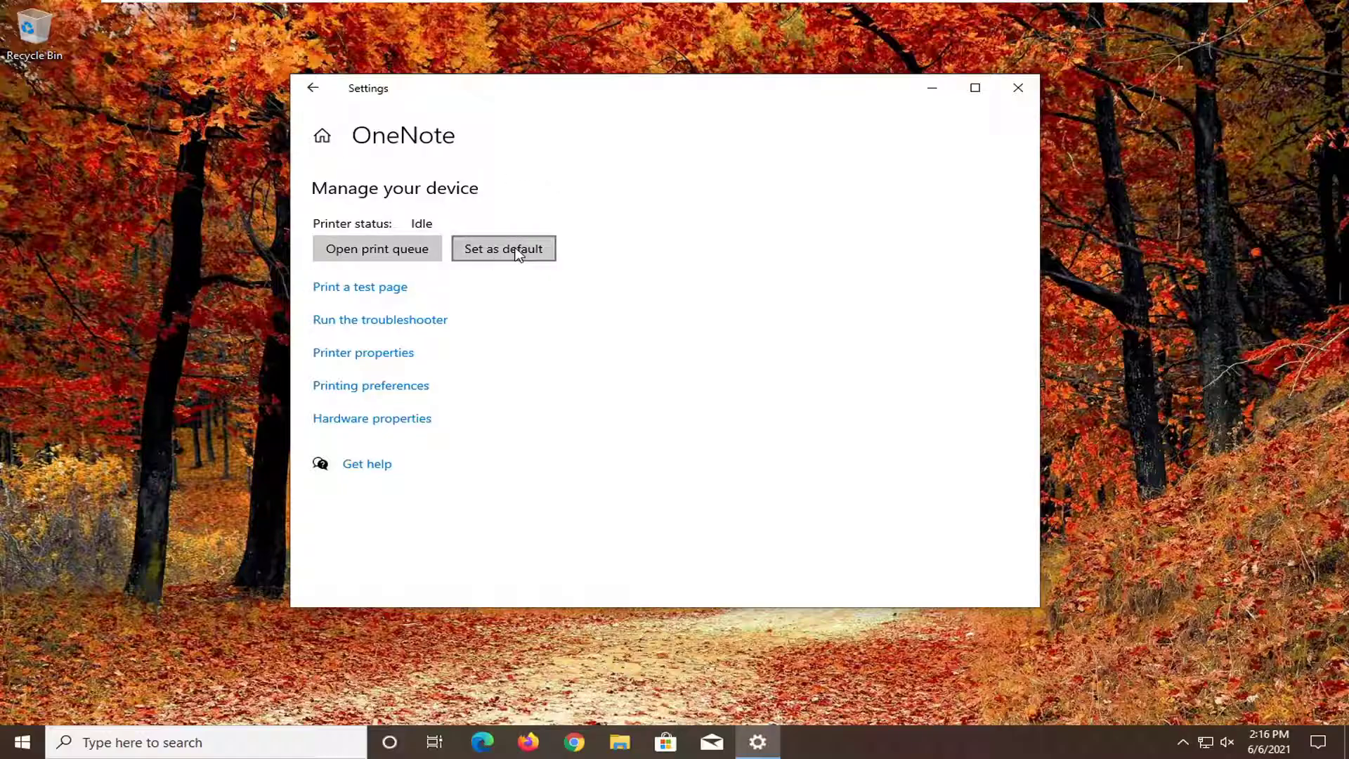
{"action": "left_click", "coordinate": [312, 88]}
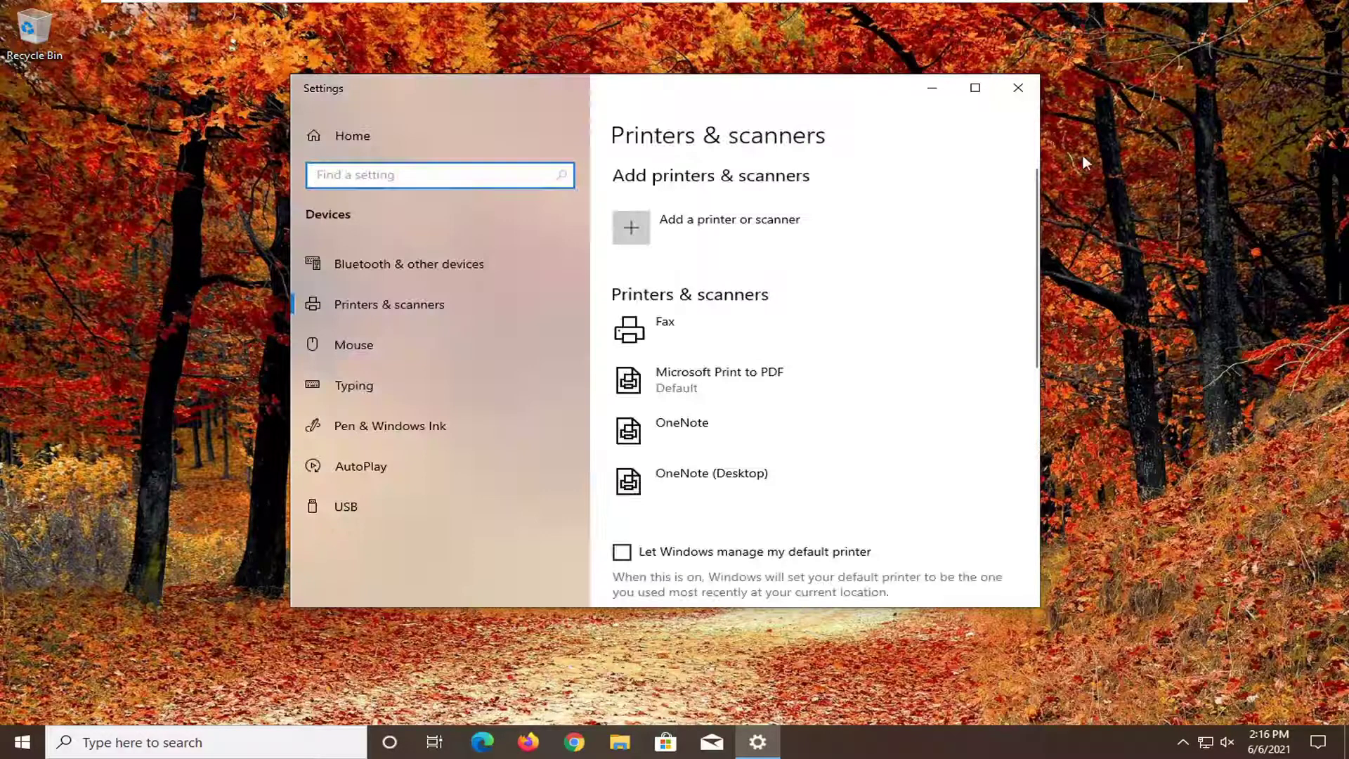
{"action": "left_click", "coordinate": [1017, 90]}
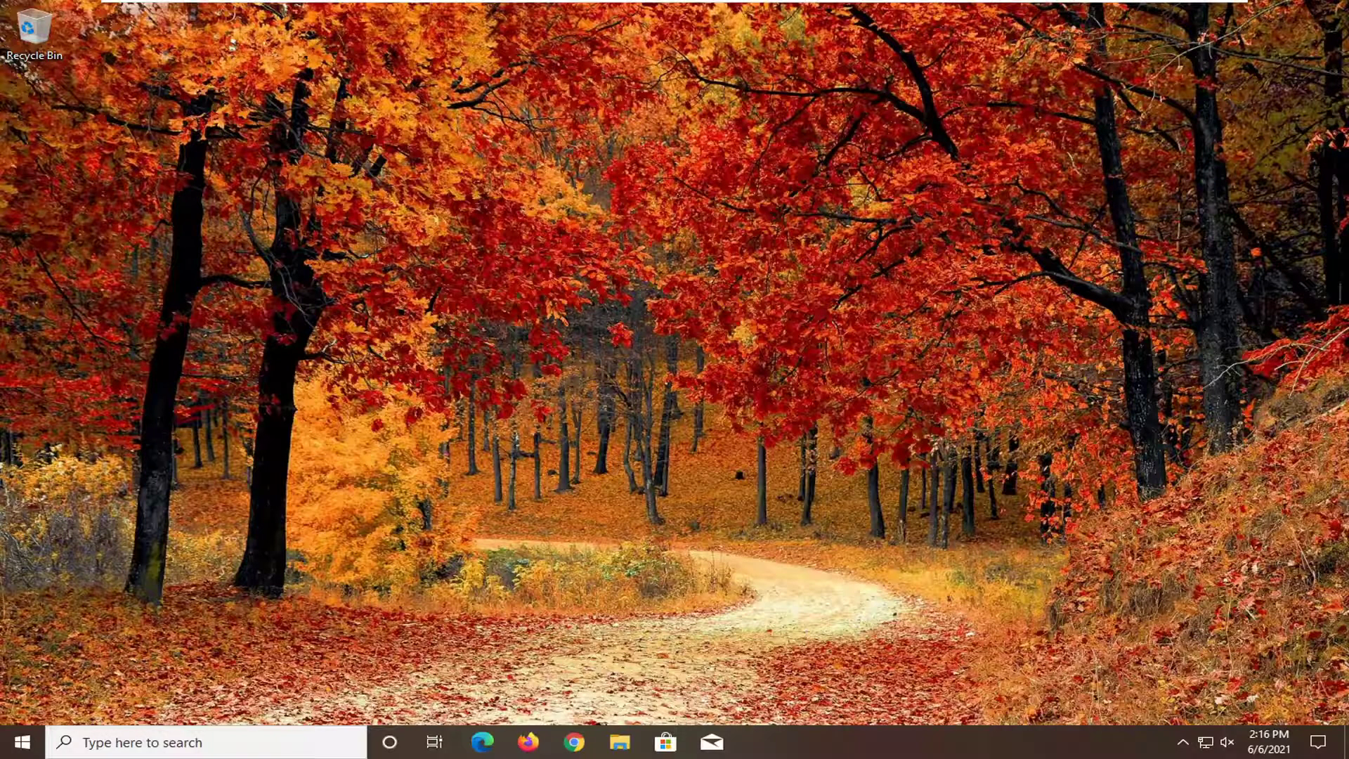